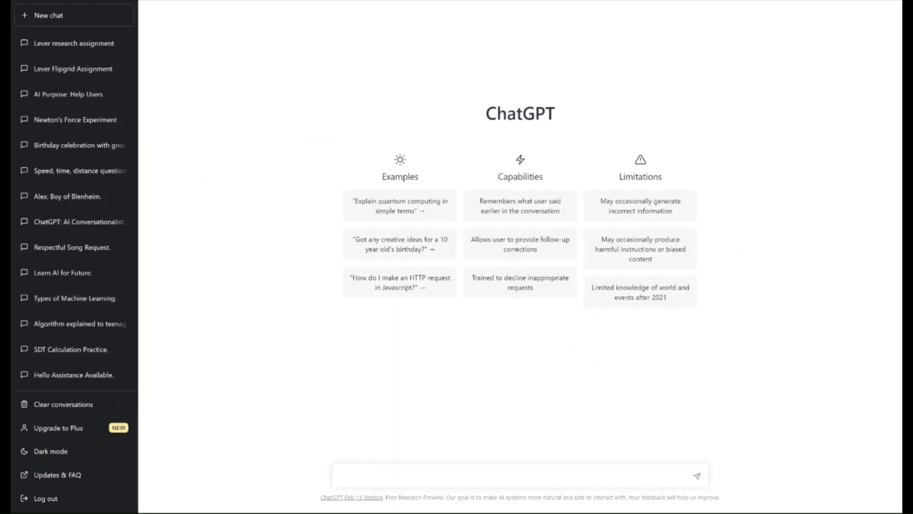
text(c)
text(eate a)
text( assi)
text(gnment abou)
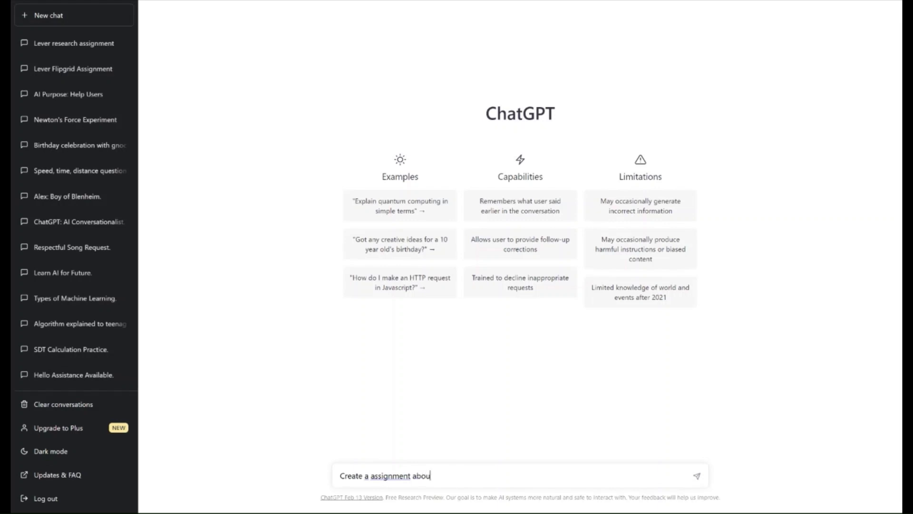
text(t levers. I)
text( am a mid)
text(dle school s)
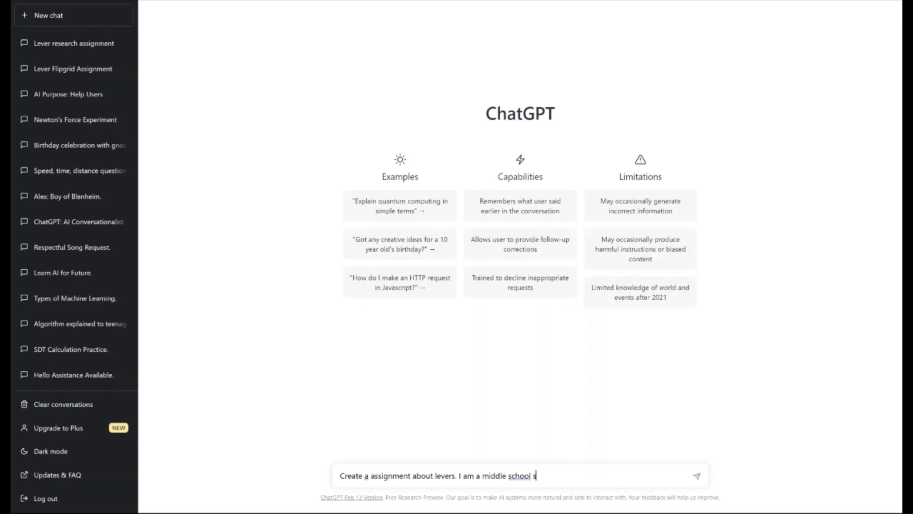
text(cience tea)
text(cher)
Step: Draft a prompt requesting a middle-school lever research assignment with a 5-minute presentation, fixing a typo
key(BackSpace)
text(tudent)
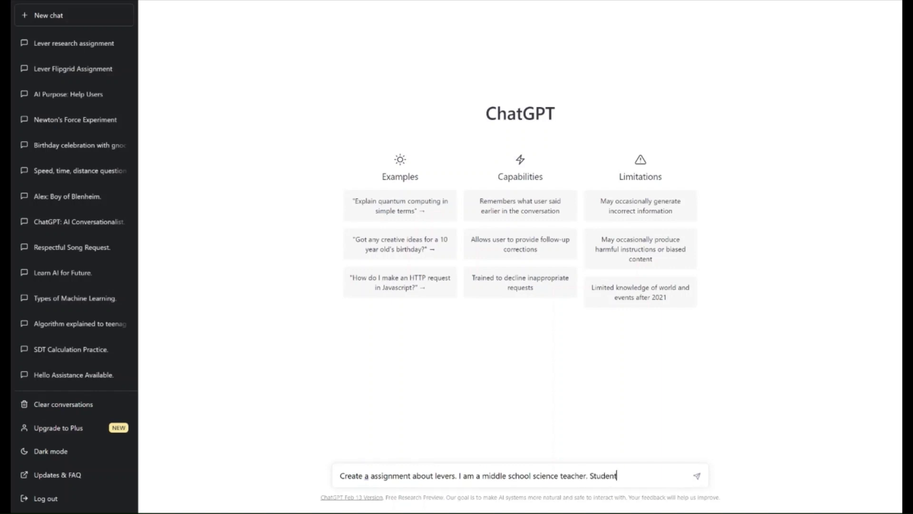
text( are to r)
text(esearch a)
text(bout the 3)
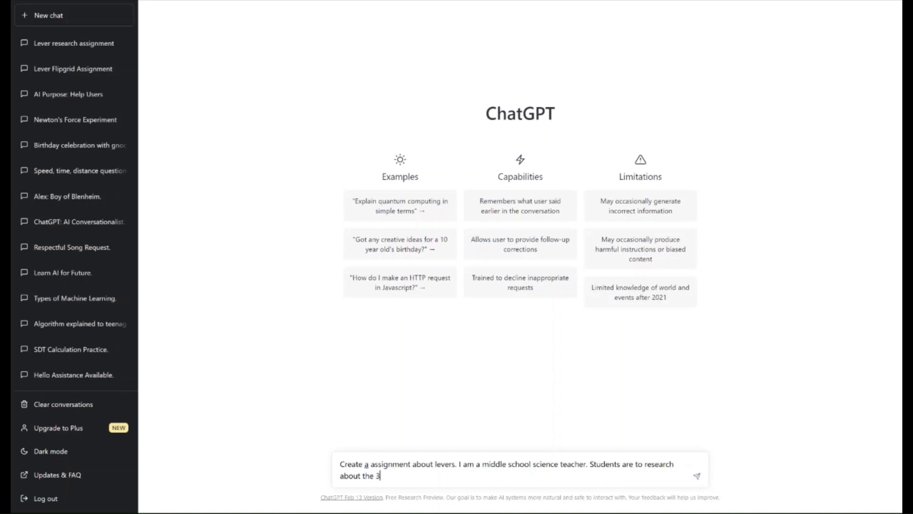
text( different )
text(clss)
text(sses)
text( of lever)
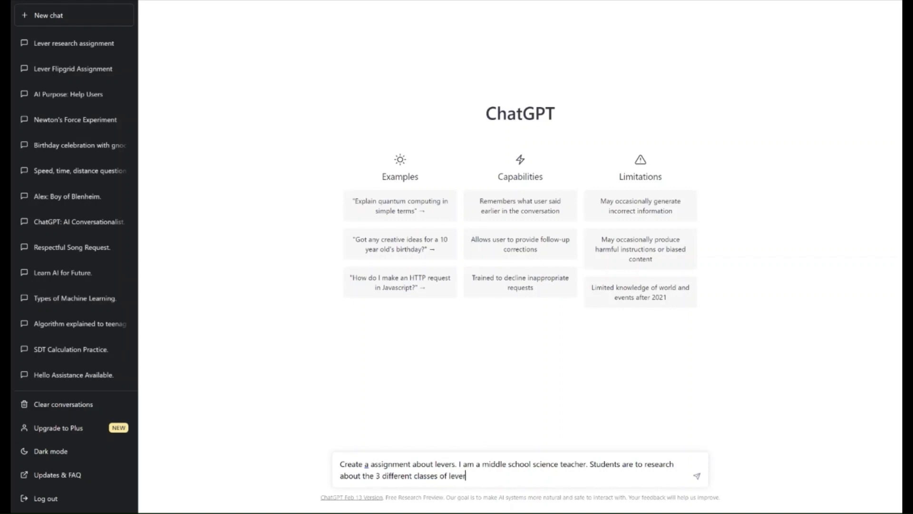
text(s.)
text( Student)
text(s are then to p)
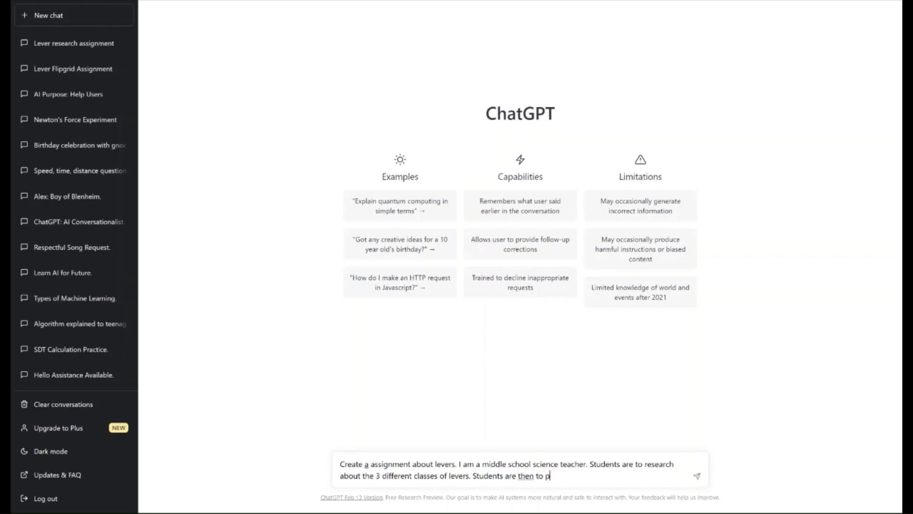
text(resent)
text( for 5 min)
text(utes on )
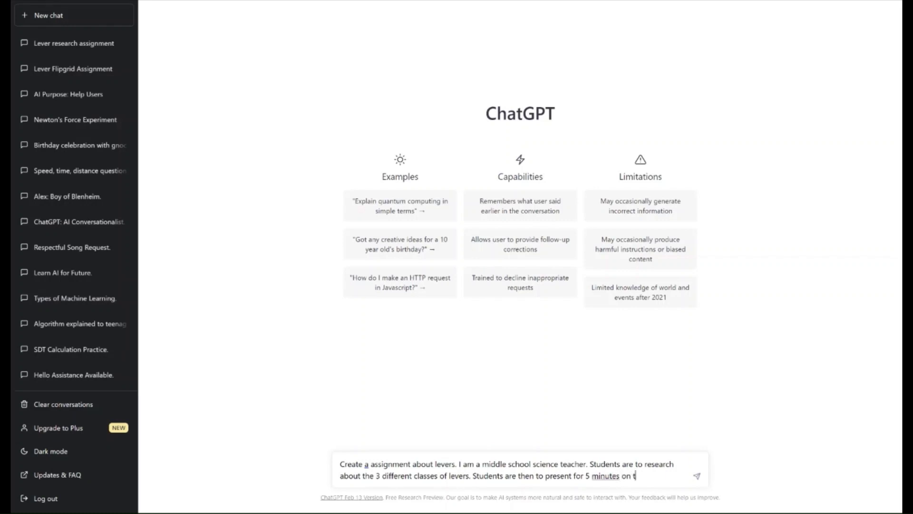
text(the research)
text( ther)
text( hav)
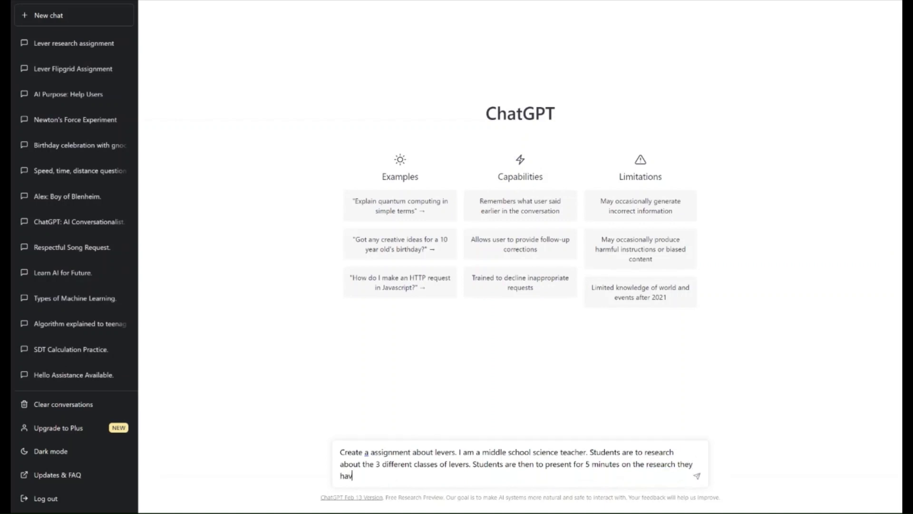
text(e found.)
Step: Submit the prompt so ChatGPT generates the lever assignment with instructions, grading and resources
key(Return)
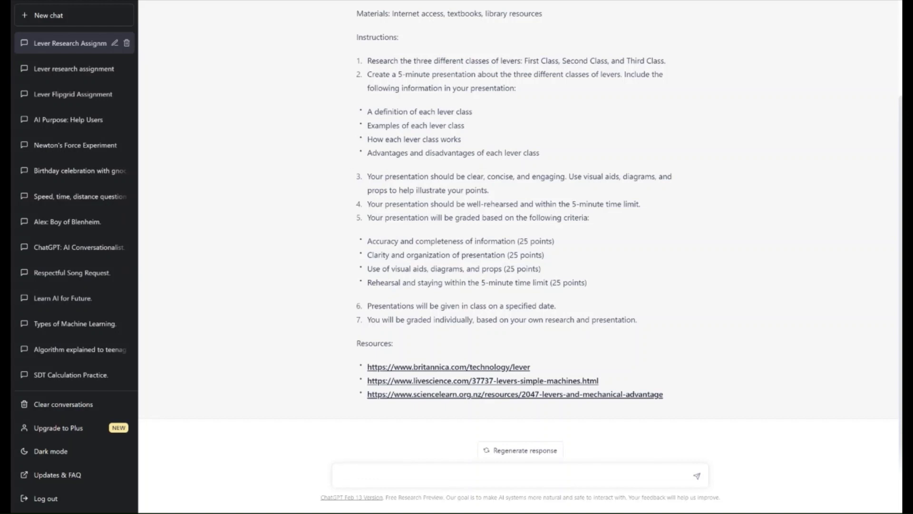
text(leab)
text(orat)
text(e on th)
text(e)
Step: Write the follow-up "Elaborate on the marking rubric", retyping the misspelled word
key(BackSpace)
key(BackSpace)
key(BackSpace)
key(BackSpace)
key(BackSpace)
key(BackSpace)
key(BackSpace)
key(BackSpace)
key(BackSpace)
text(borat)
text(e on the mark)
text(ing ru)
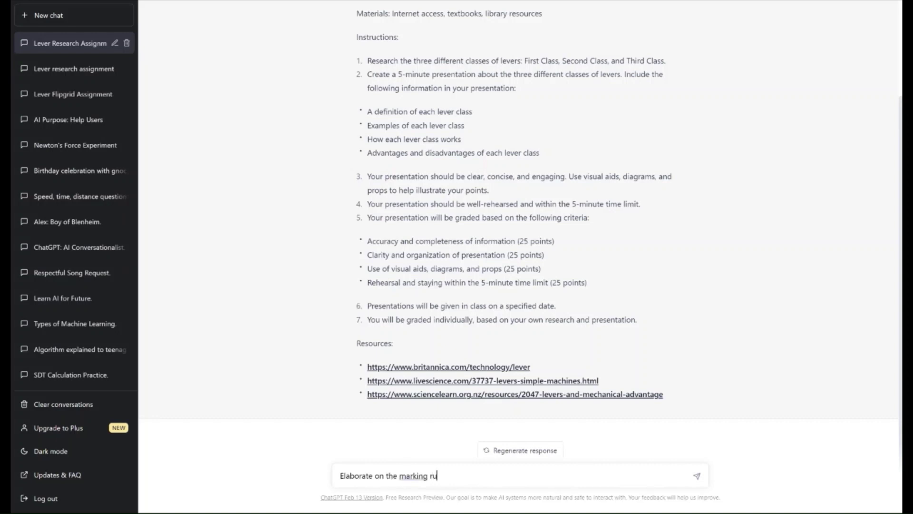
text(bric)
Step: Send the rubric follow-up so ChatGPT begins streaming a detailed marking rubric
key(Return)
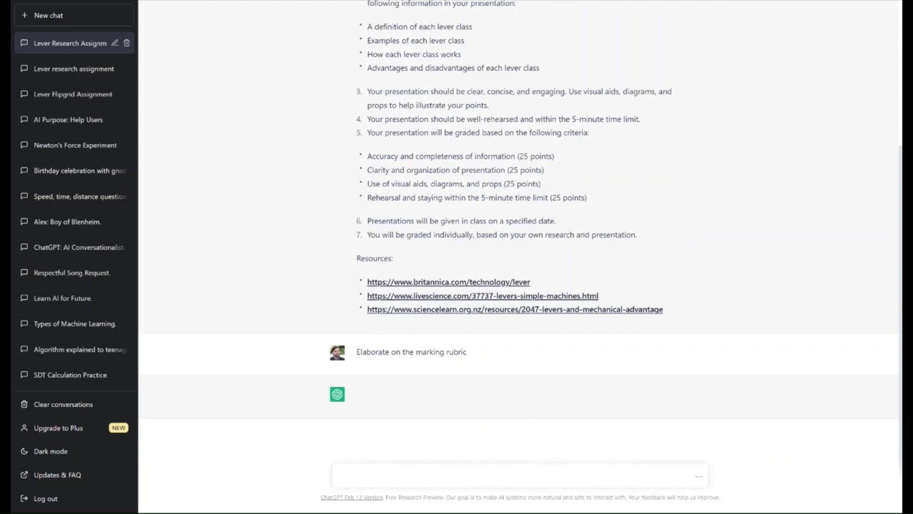